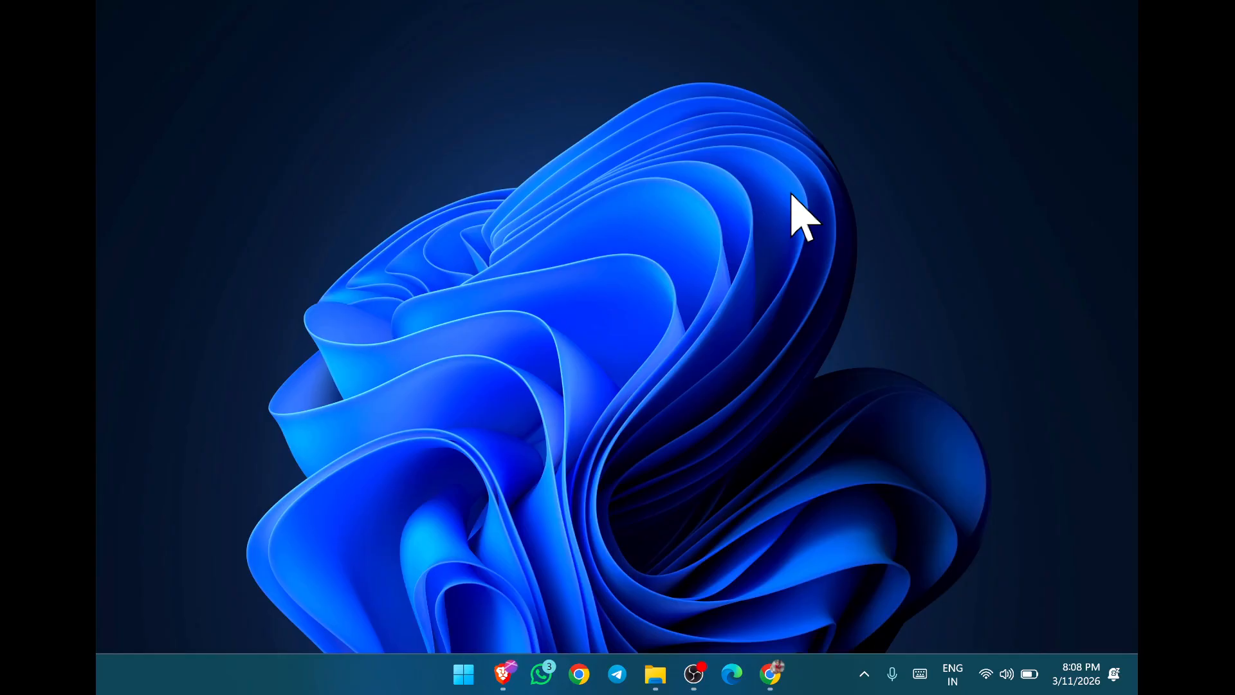
- Switch to Chrome to view the 7-Zip download page and its address, and close the browser window
{"action": "left_click", "coordinate": [771, 674]}
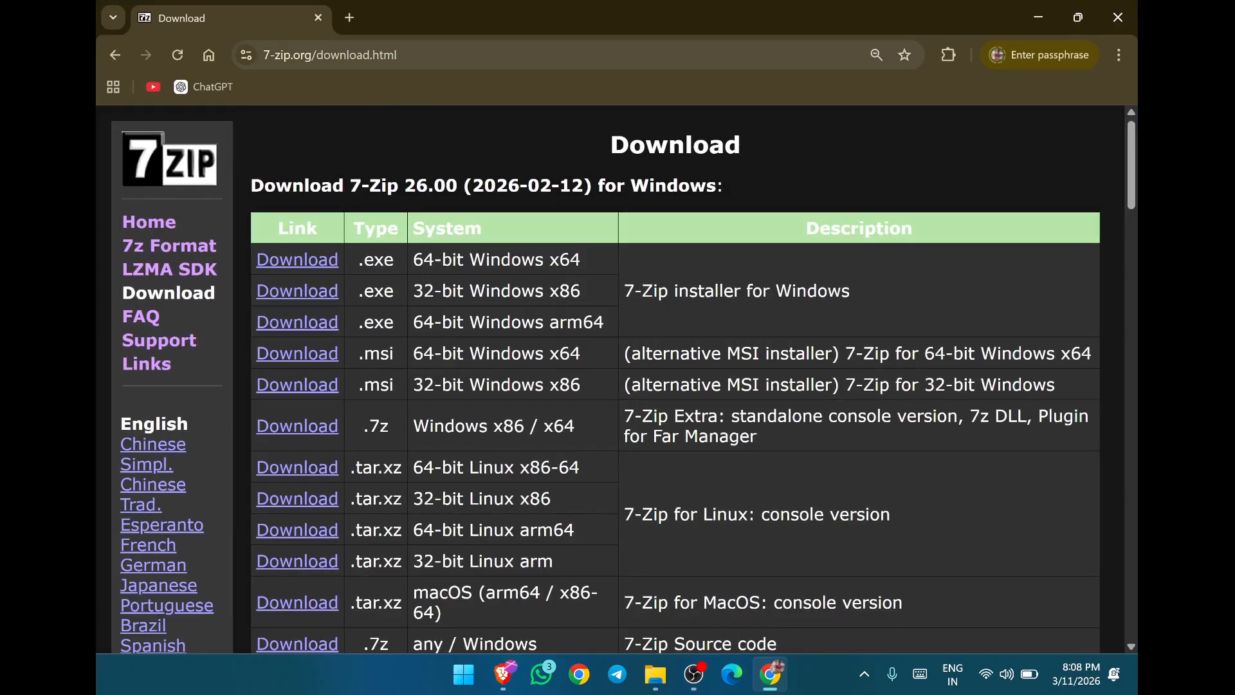
{"action": "left_click", "coordinate": [488, 54]}
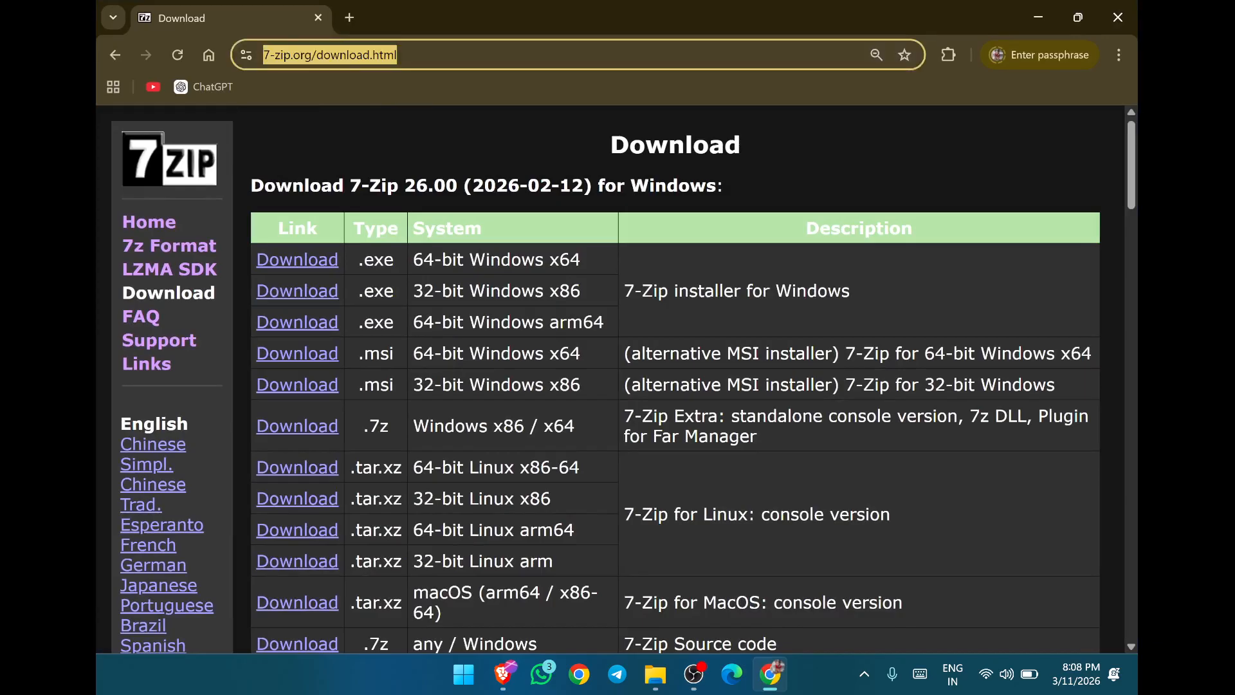
{"action": "left_click", "coordinate": [1120, 18]}
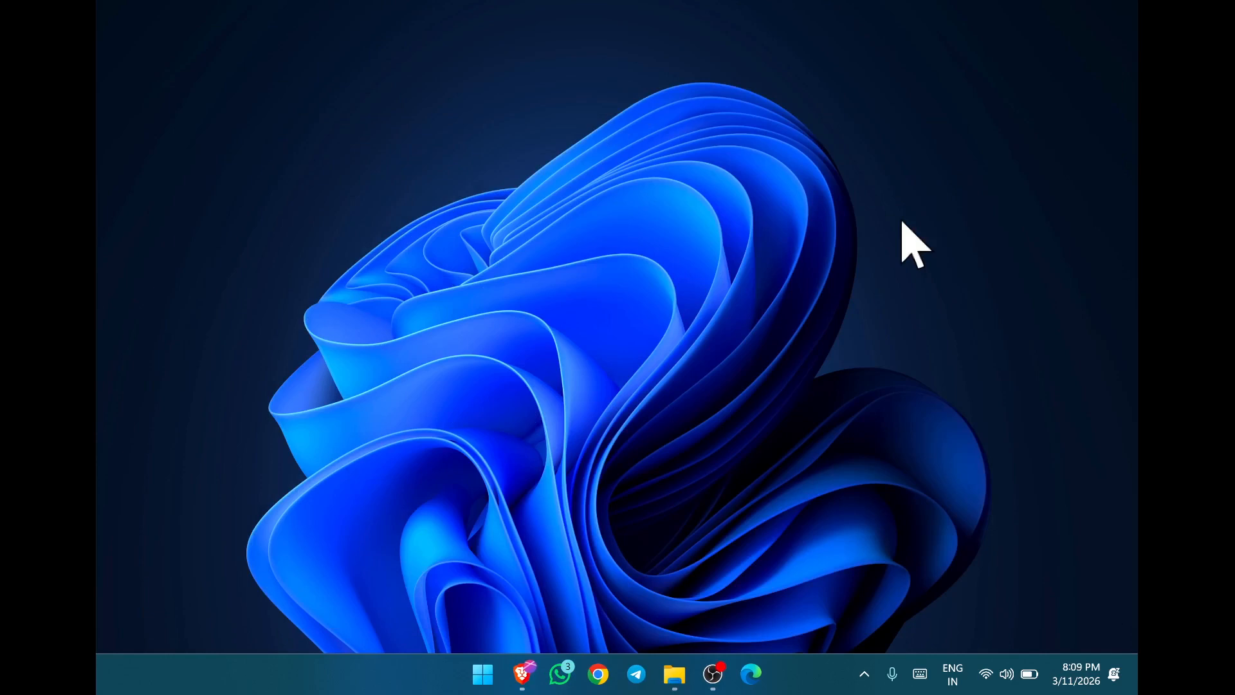
- In File Explorer, start adding "New folder" on Local Disk (E:) to a 7-Zip archive in zip format
{"action": "left_click", "coordinate": [674, 673]}
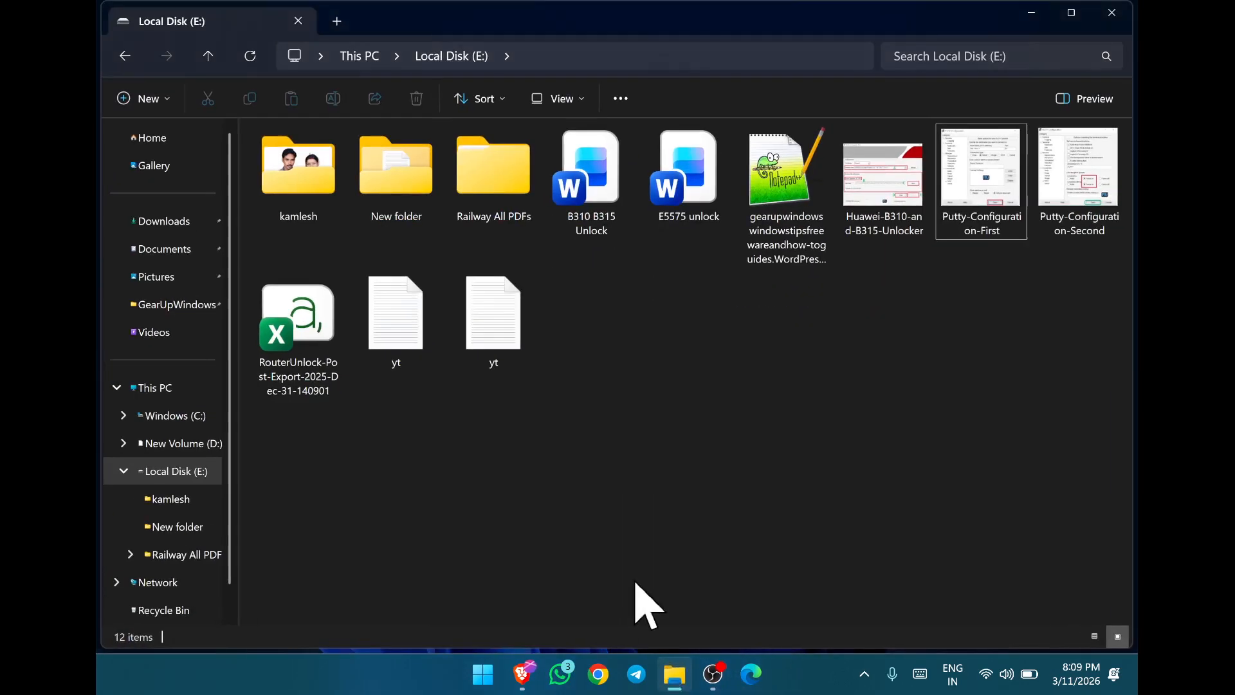
{"action": "left_click", "coordinate": [397, 204]}
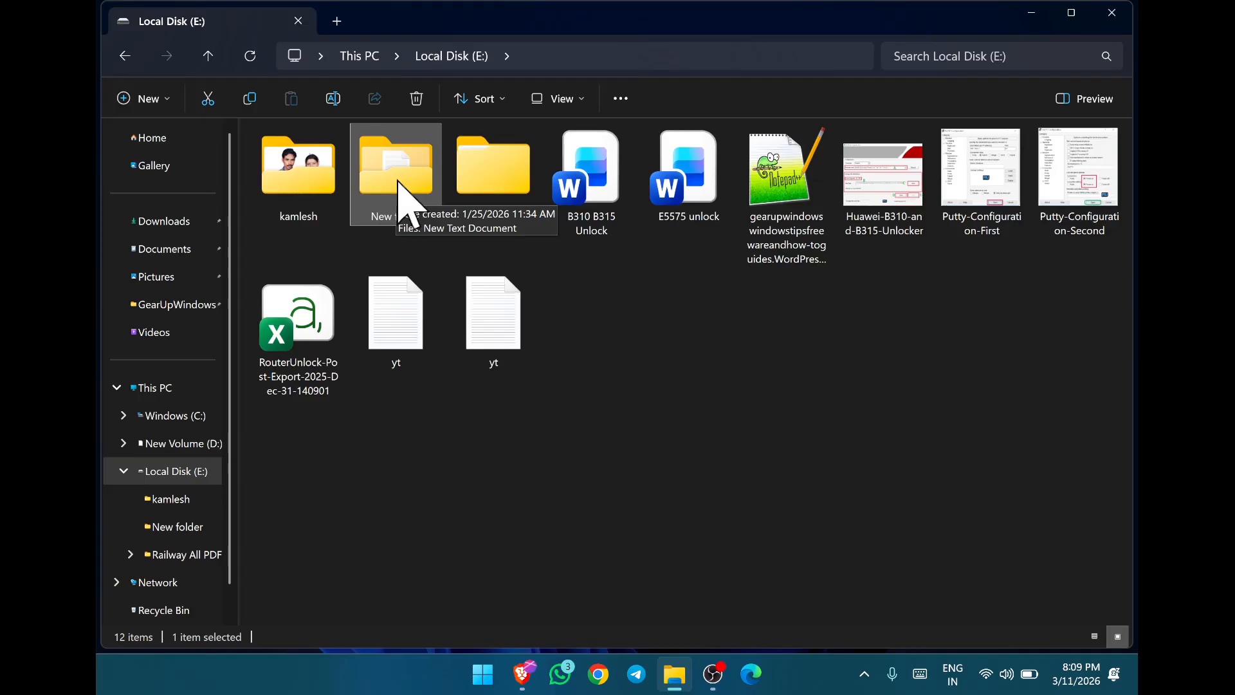
{"action": "right_click", "coordinate": [397, 182]}
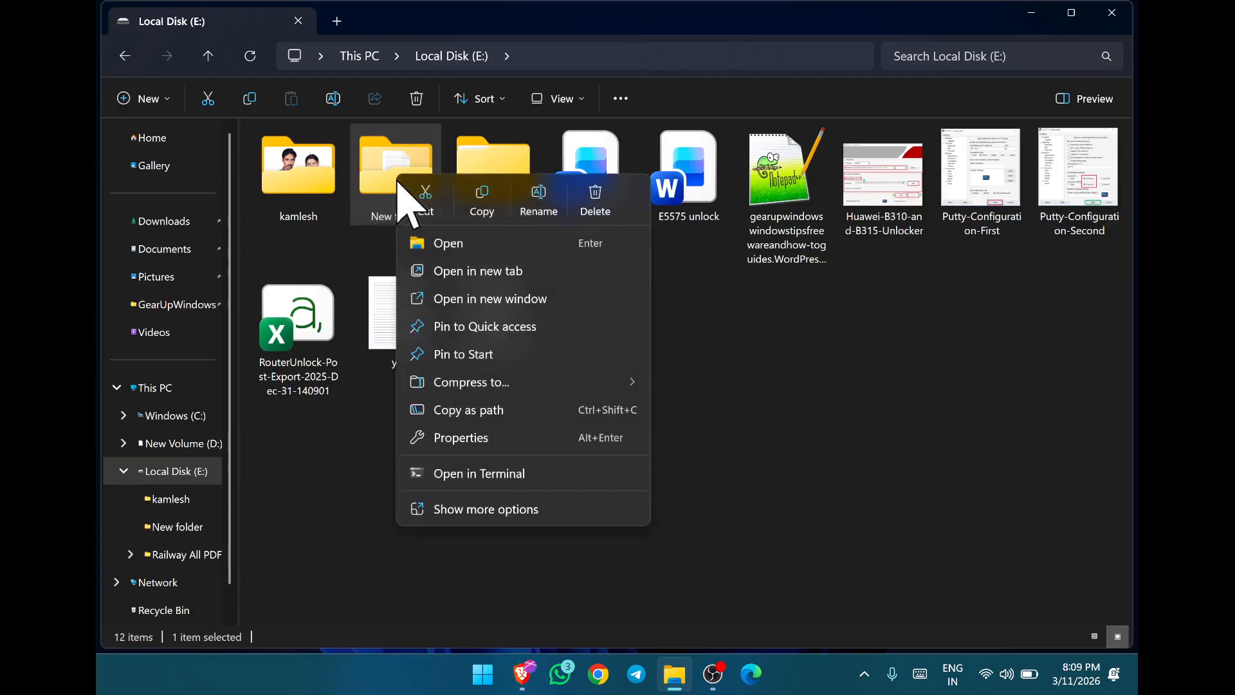
{"action": "left_click", "coordinate": [479, 511]}
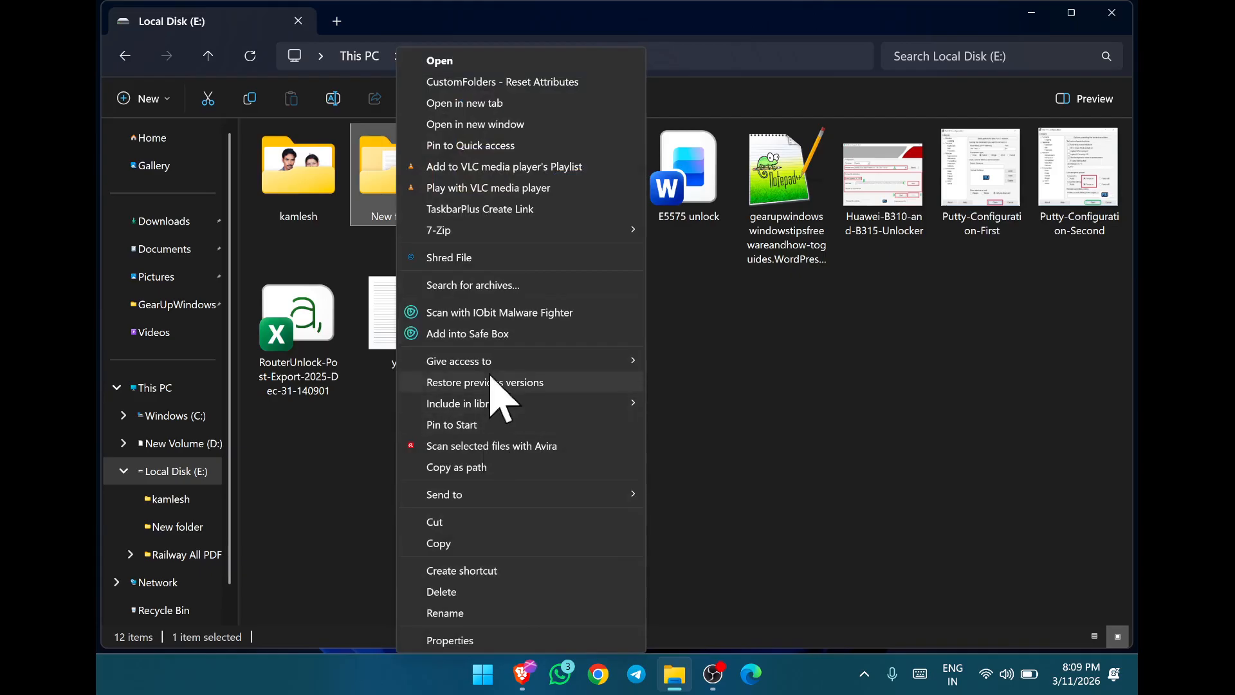
{"action": "mouse_move", "coordinate": [491, 236]}
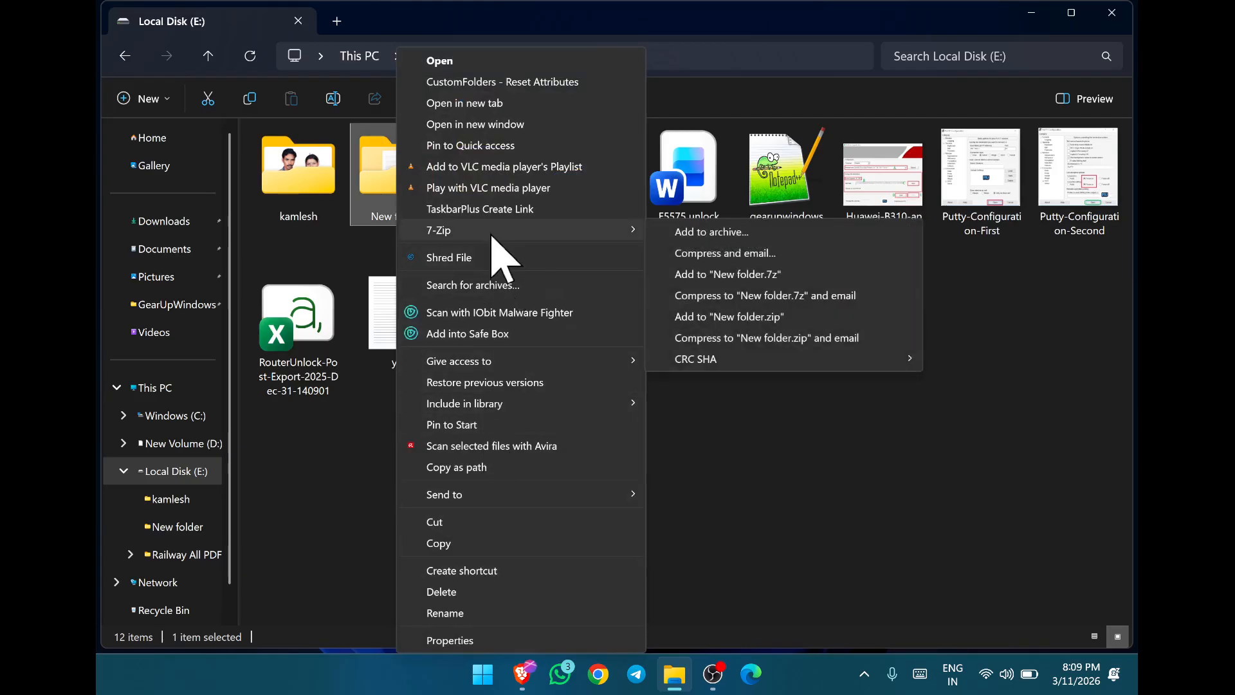
{"action": "left_click", "coordinate": [731, 236]}
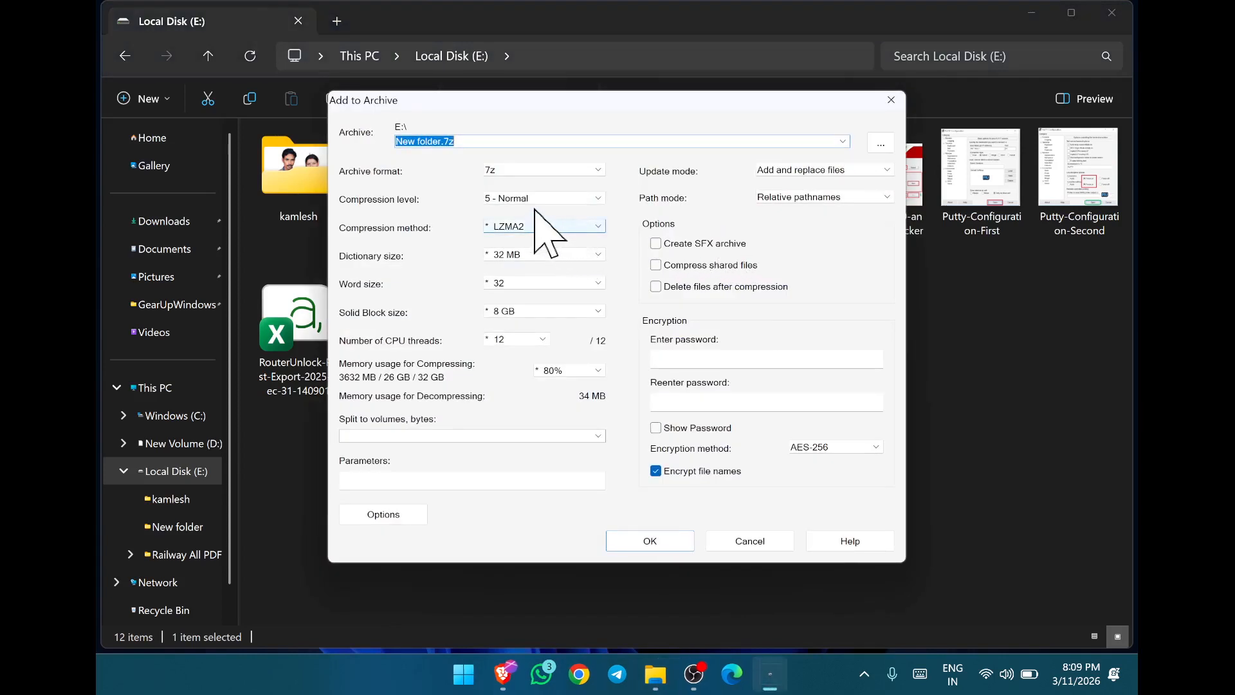
{"action": "left_click", "coordinate": [551, 171]}
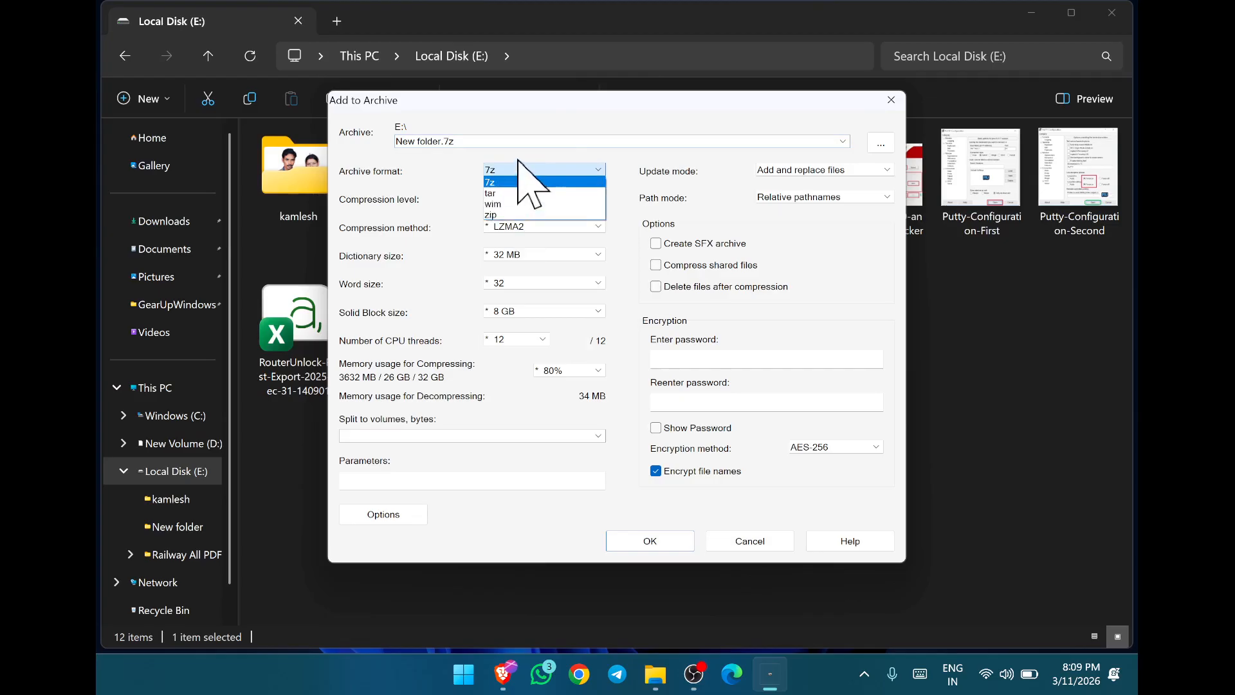
{"action": "left_click", "coordinate": [505, 214]}
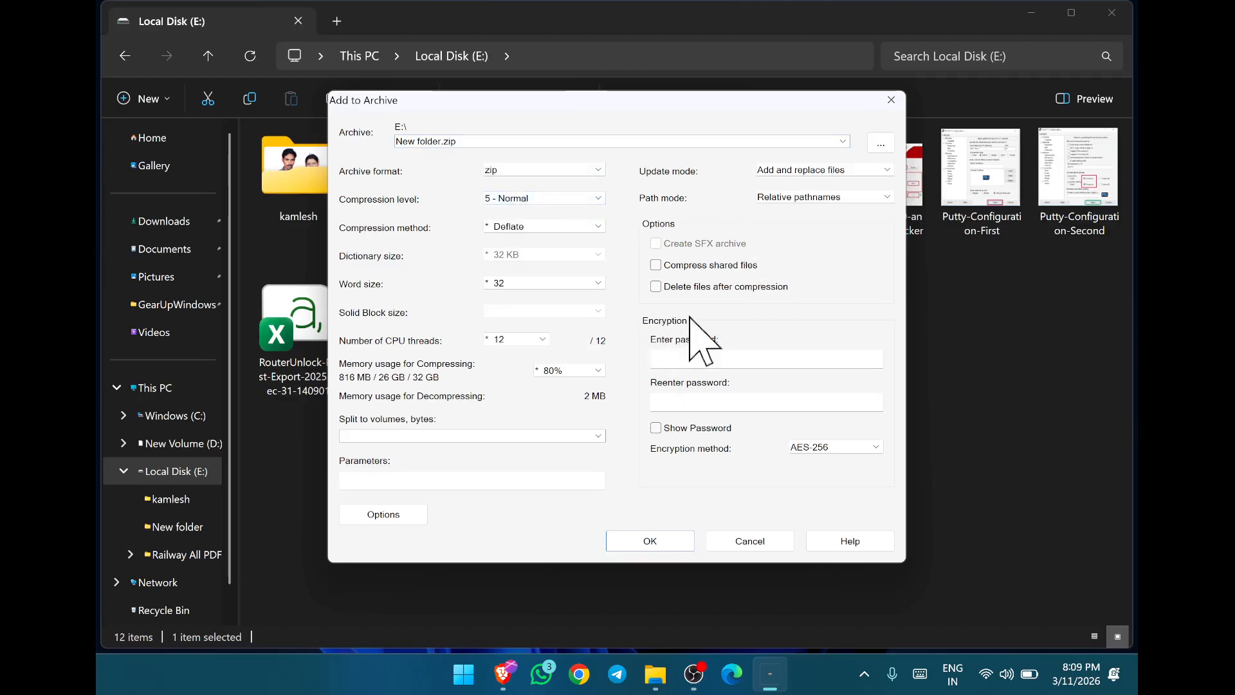
- Enter and re-enter the archive password, choose AES-256 encryption, and create the "New folder.zip" archive
{"action": "left_click", "coordinate": [667, 359]}
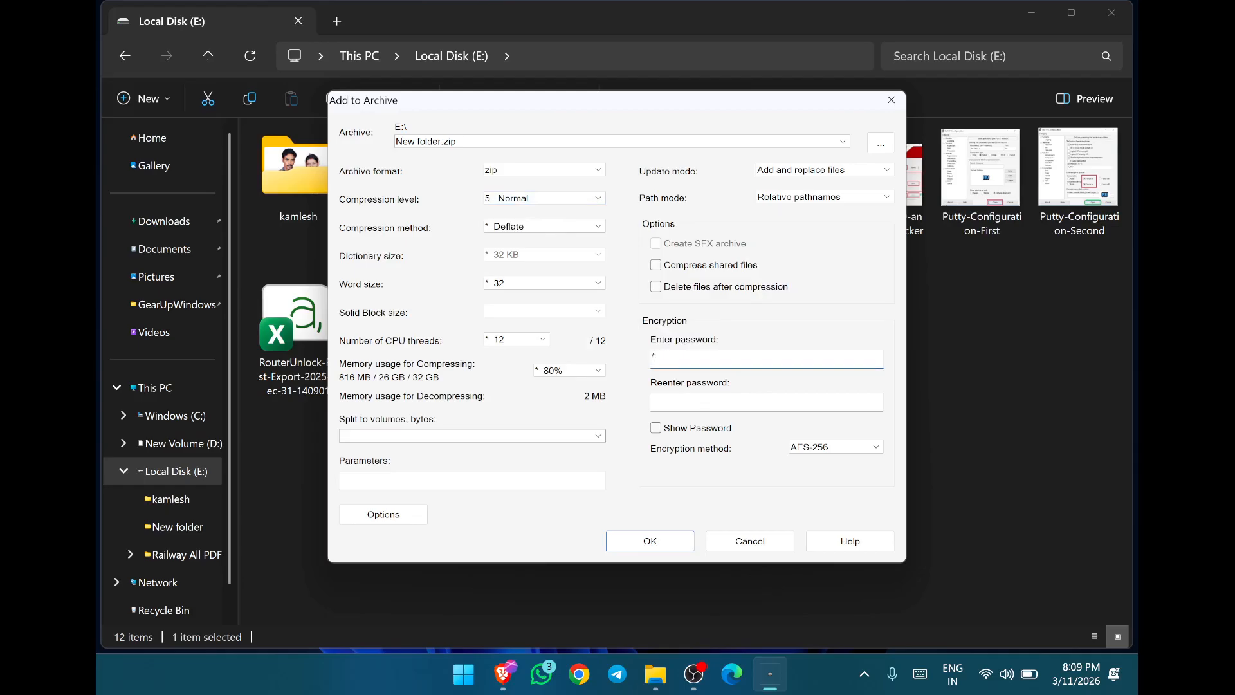
{"action": "left_click", "coordinate": [662, 401]}
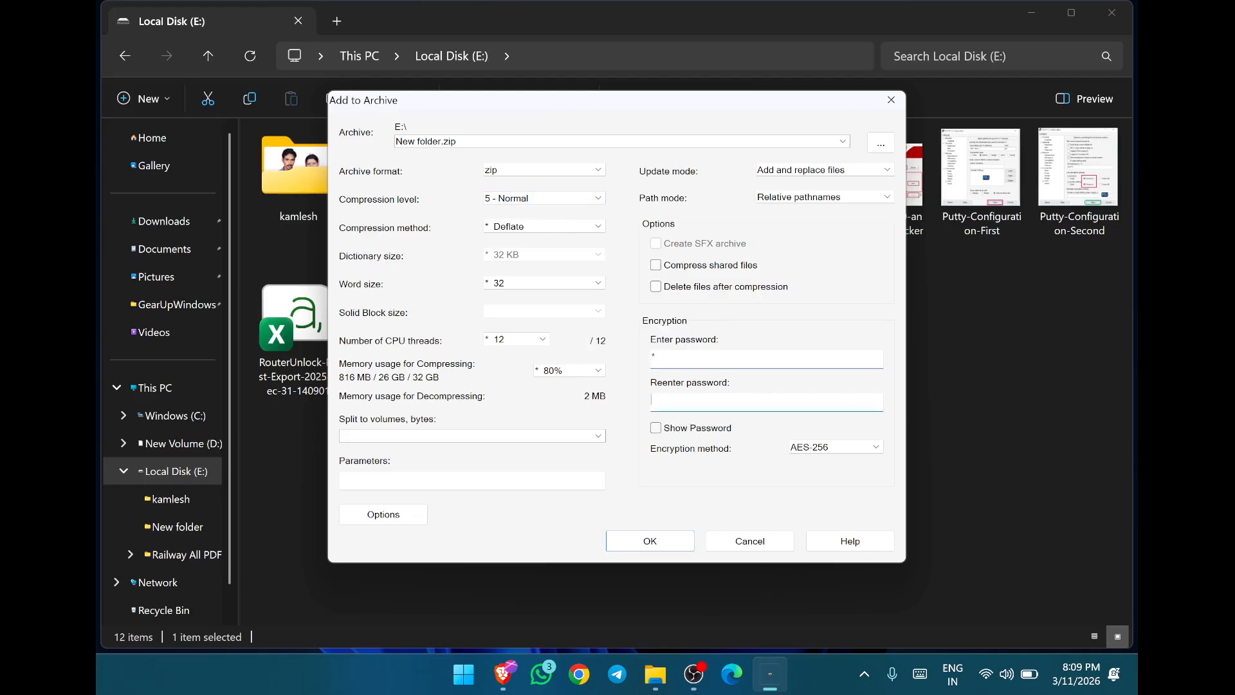
{"action": "type", "text": "1"}
{"action": "left_click", "coordinate": [818, 449]}
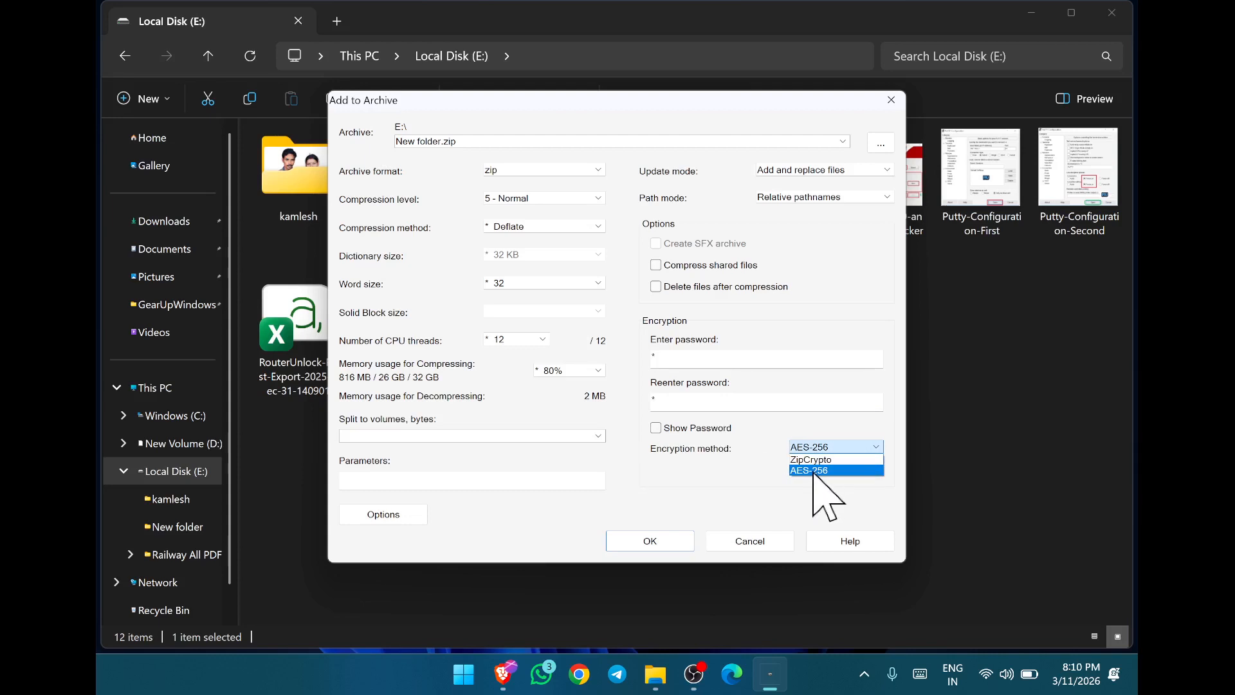
{"action": "left_click", "coordinate": [819, 471]}
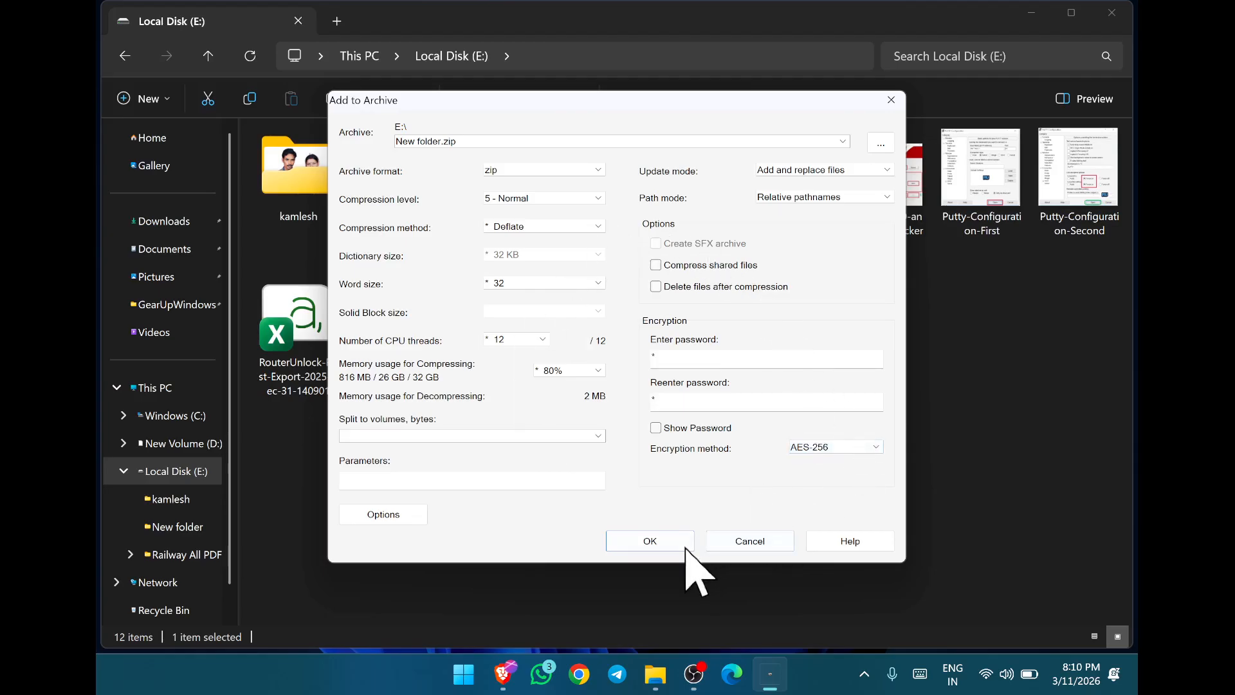
{"action": "left_click", "coordinate": [650, 541]}
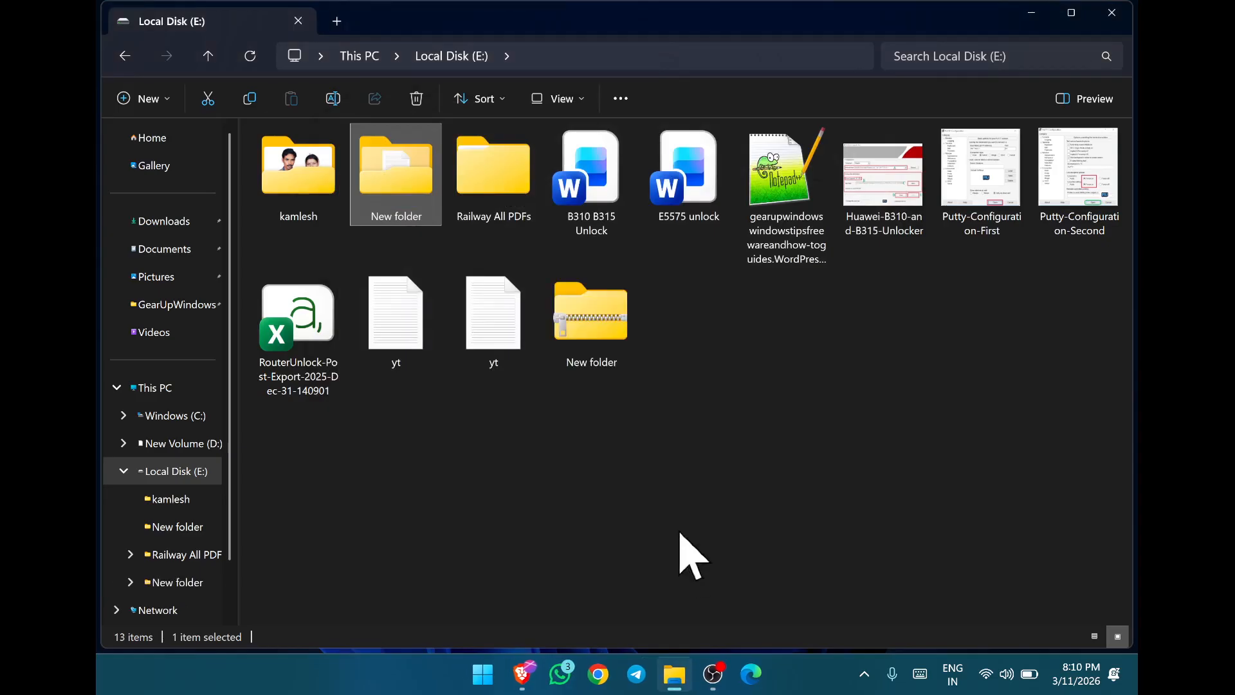
- Try to open New Text Document inside the zipped "New folder" with File Explorer, and return to Local Disk (E:)
{"action": "left_click", "coordinate": [582, 315]}
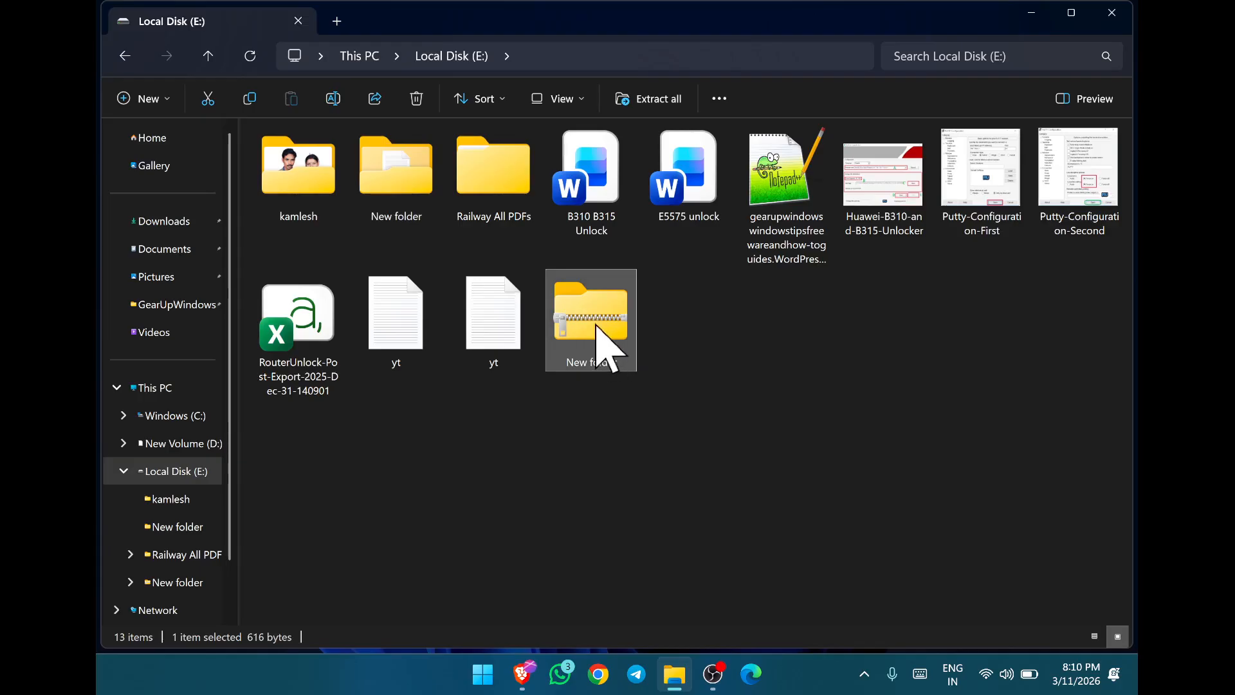
{"action": "double_click", "coordinate": [597, 327]}
{"action": "double_click", "coordinate": [320, 161]}
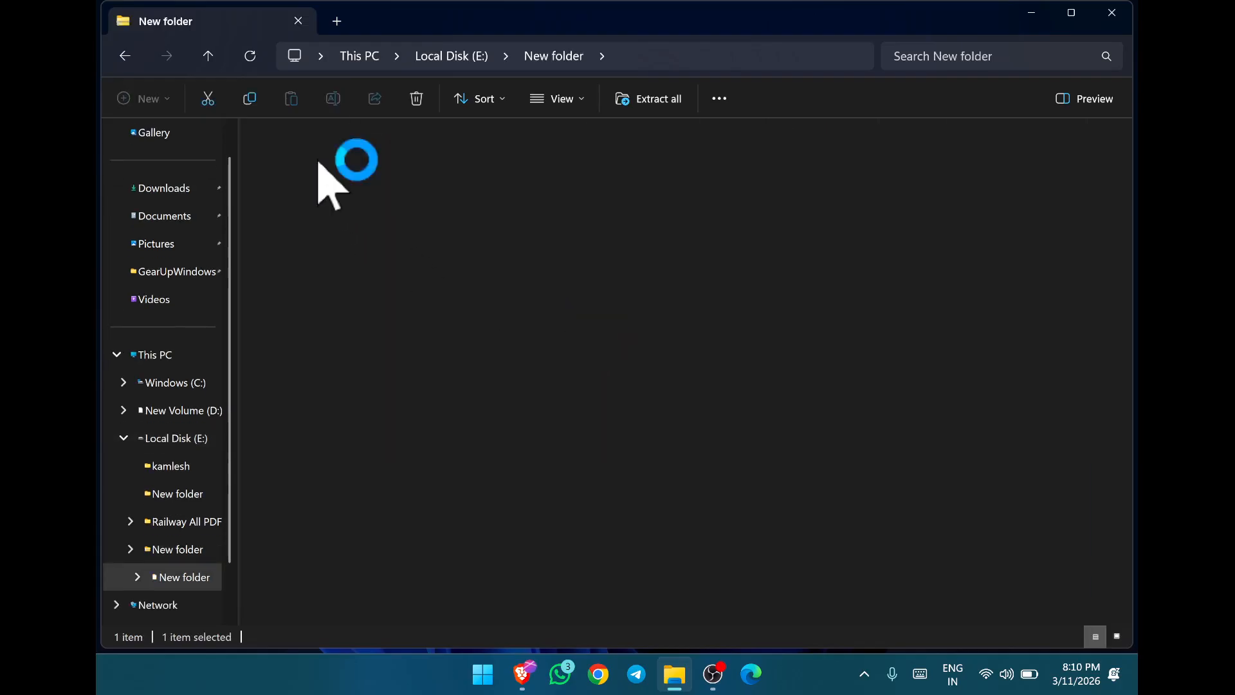
{"action": "double_click", "coordinate": [306, 159]}
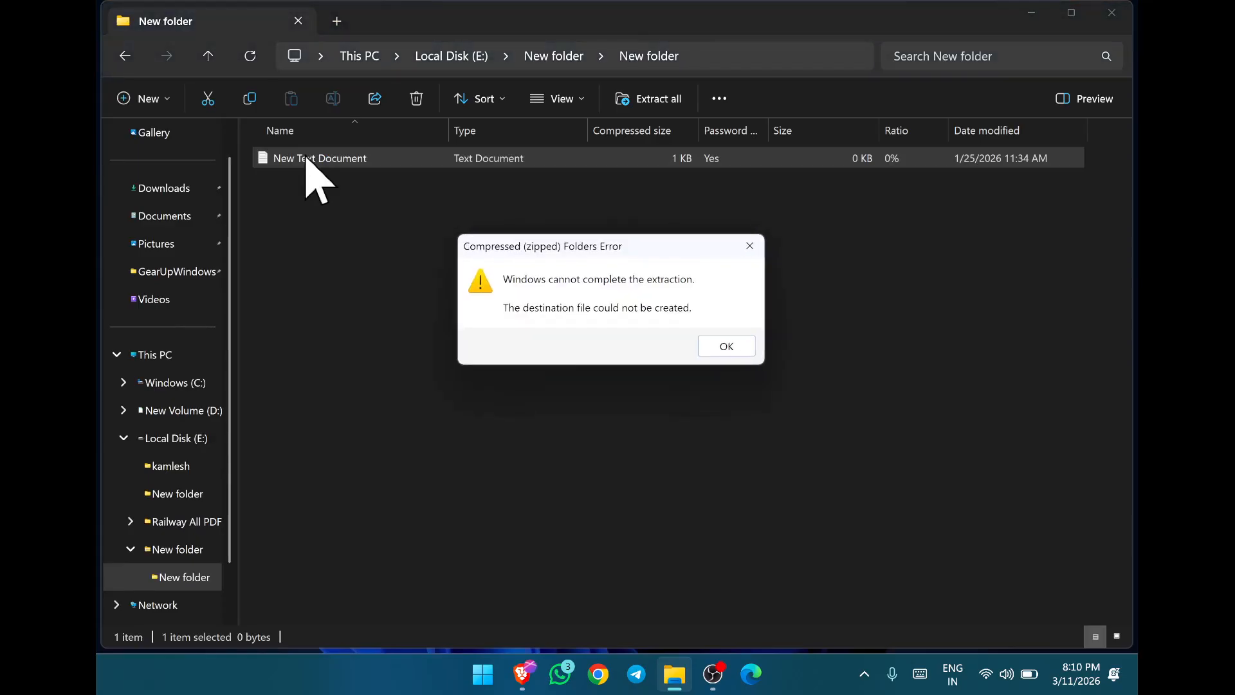
{"action": "left_click", "coordinate": [721, 351]}
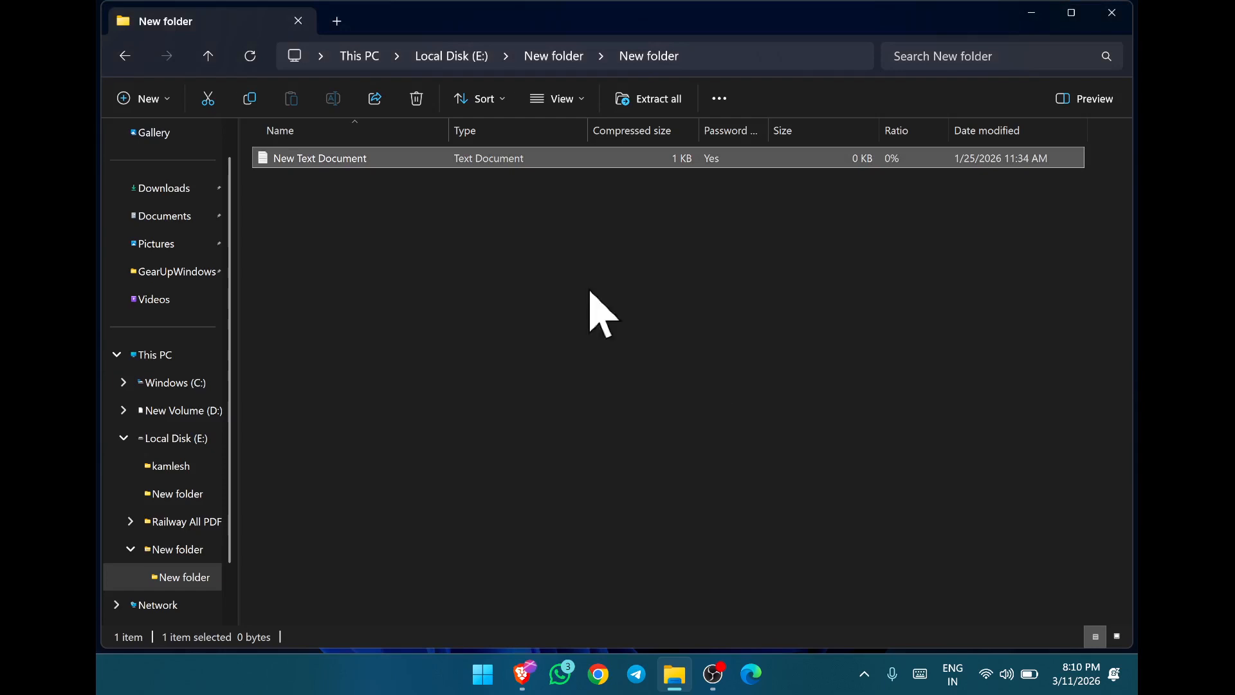
{"action": "left_click", "coordinate": [212, 61]}
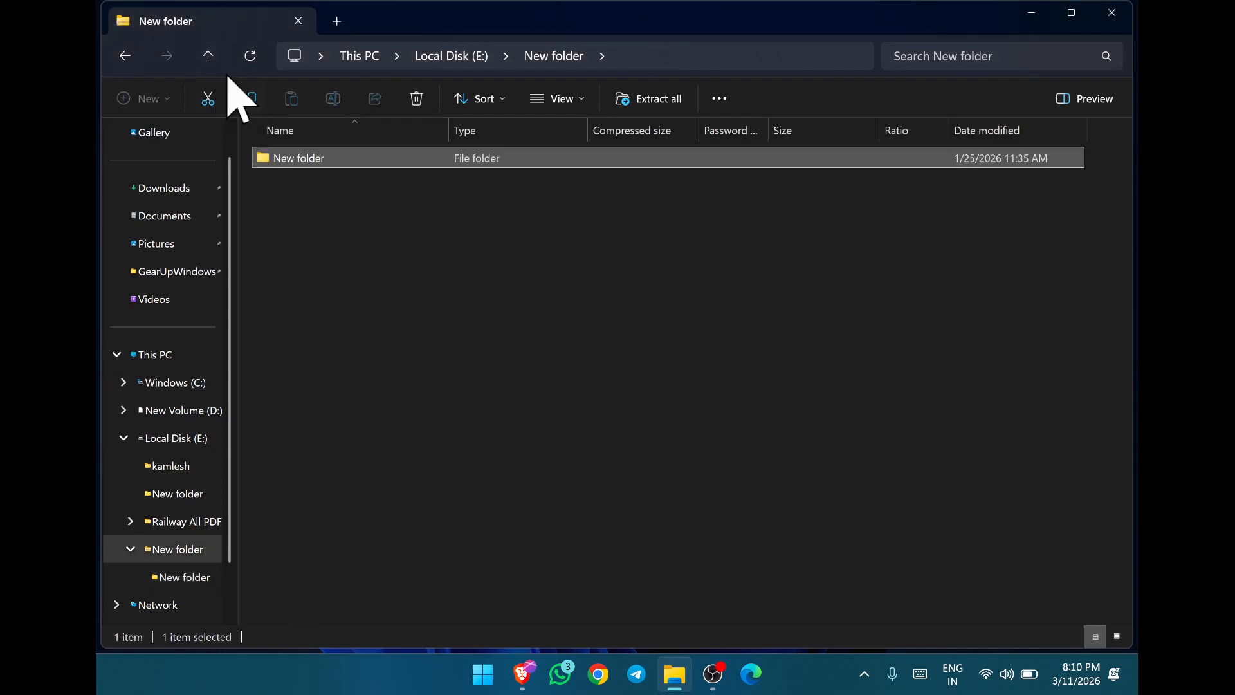
{"action": "left_click", "coordinate": [211, 61]}
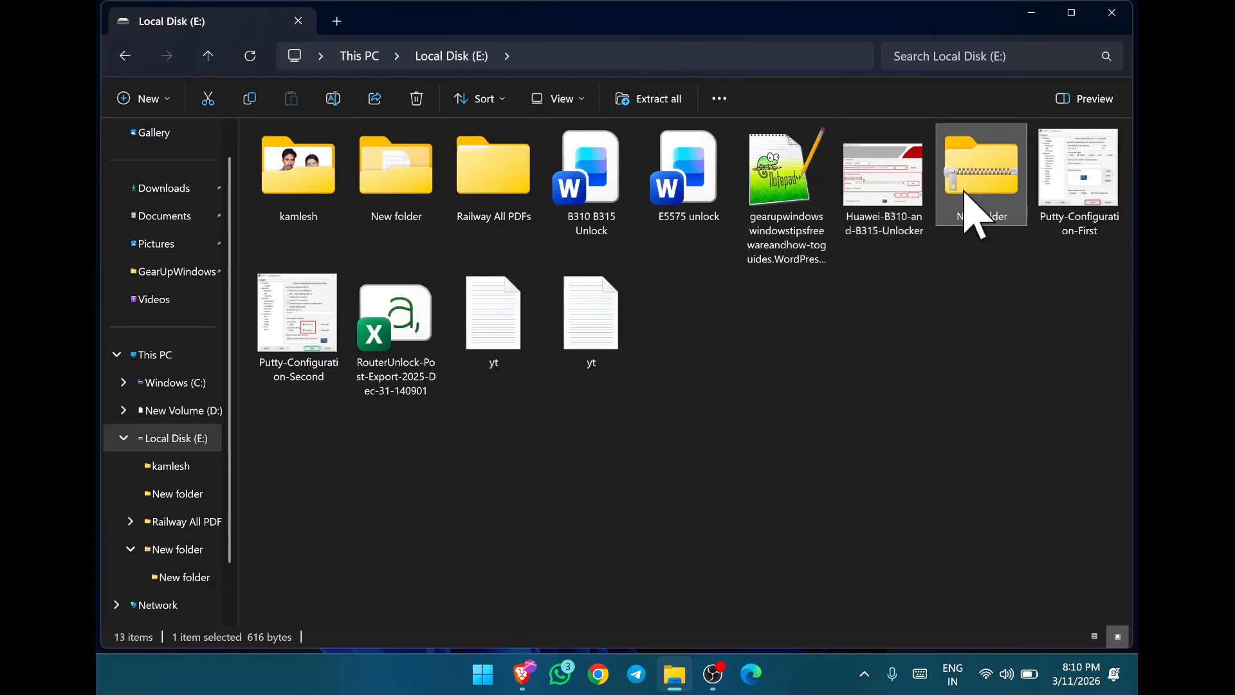
- Open the zipped "New folder" archive in 7-Zip and go into the folder it contains
{"action": "right_click", "coordinate": [973, 205]}
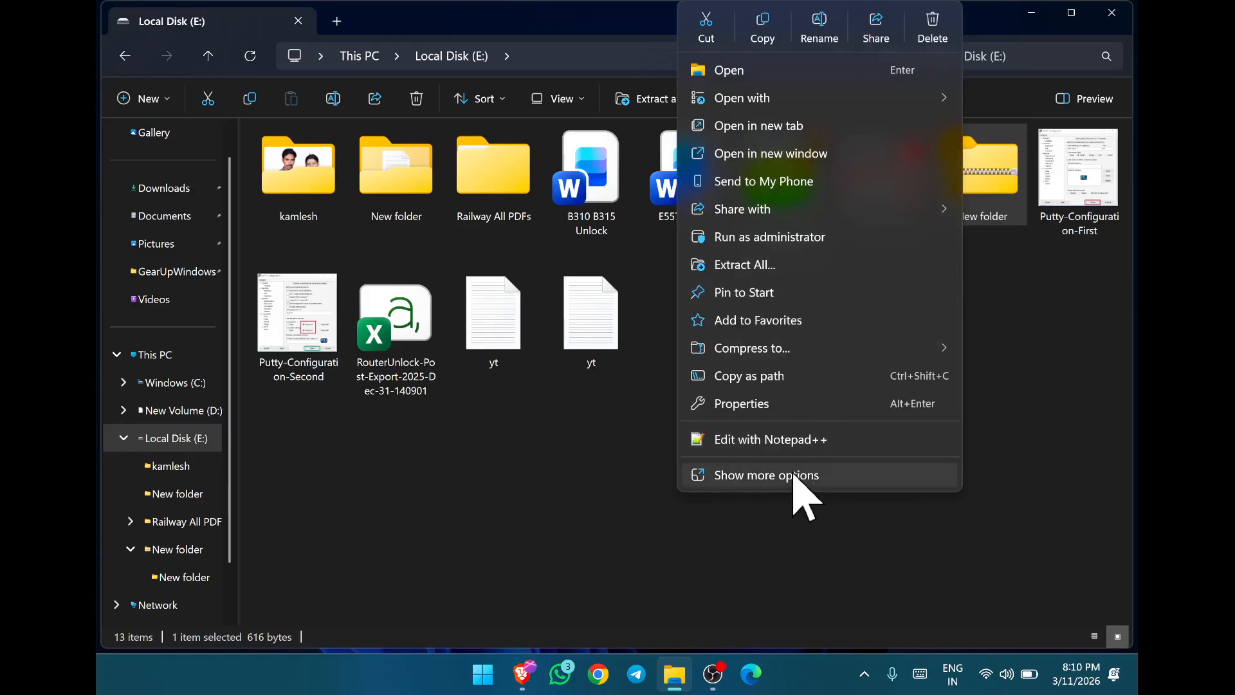
{"action": "left_click", "coordinate": [765, 475]}
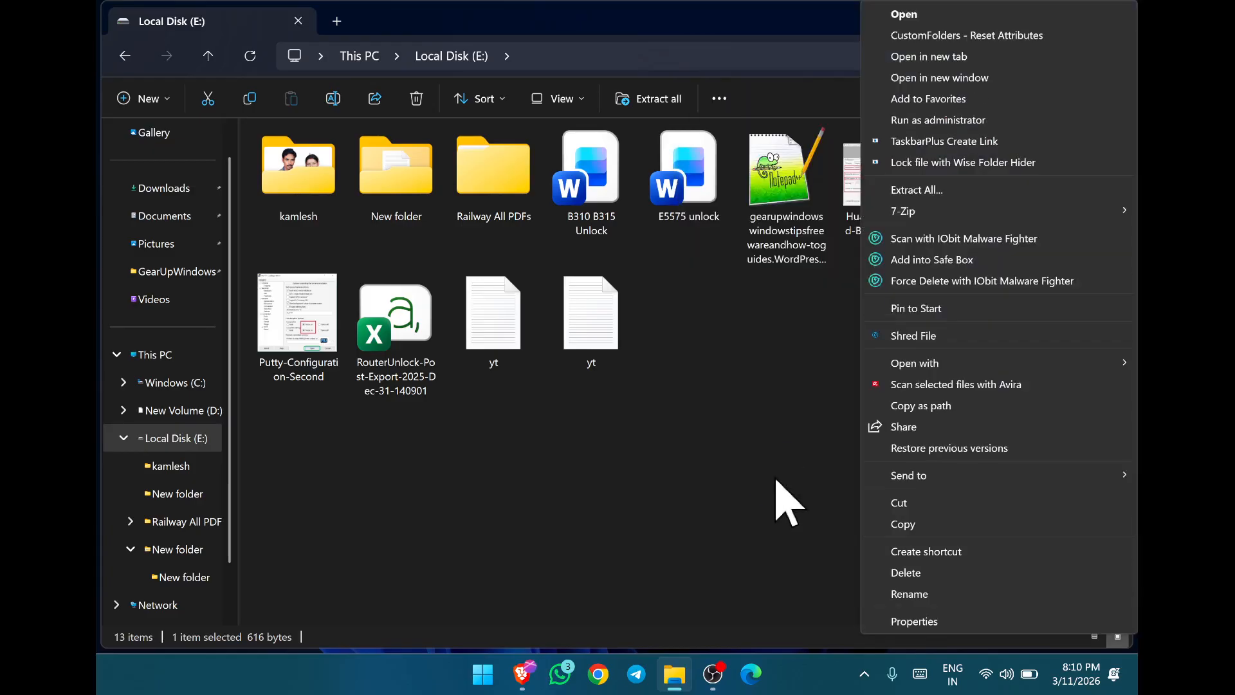
{"action": "mouse_move", "coordinate": [912, 214]}
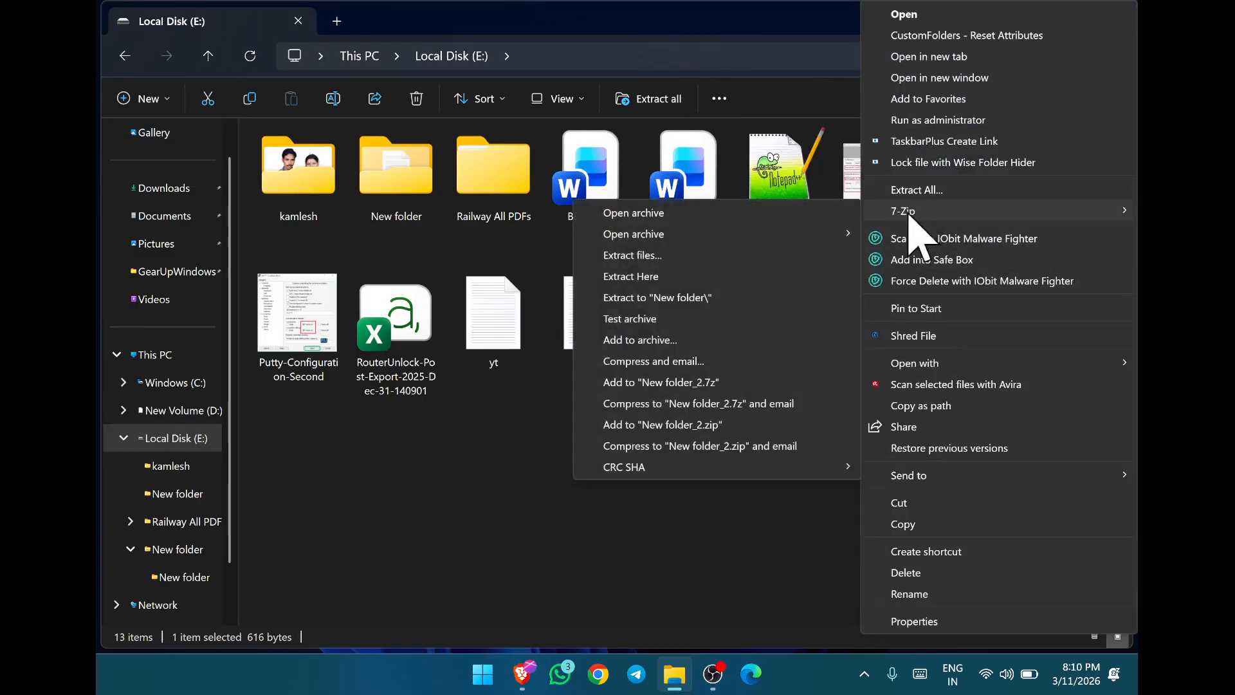
{"action": "left_click", "coordinate": [763, 217]}
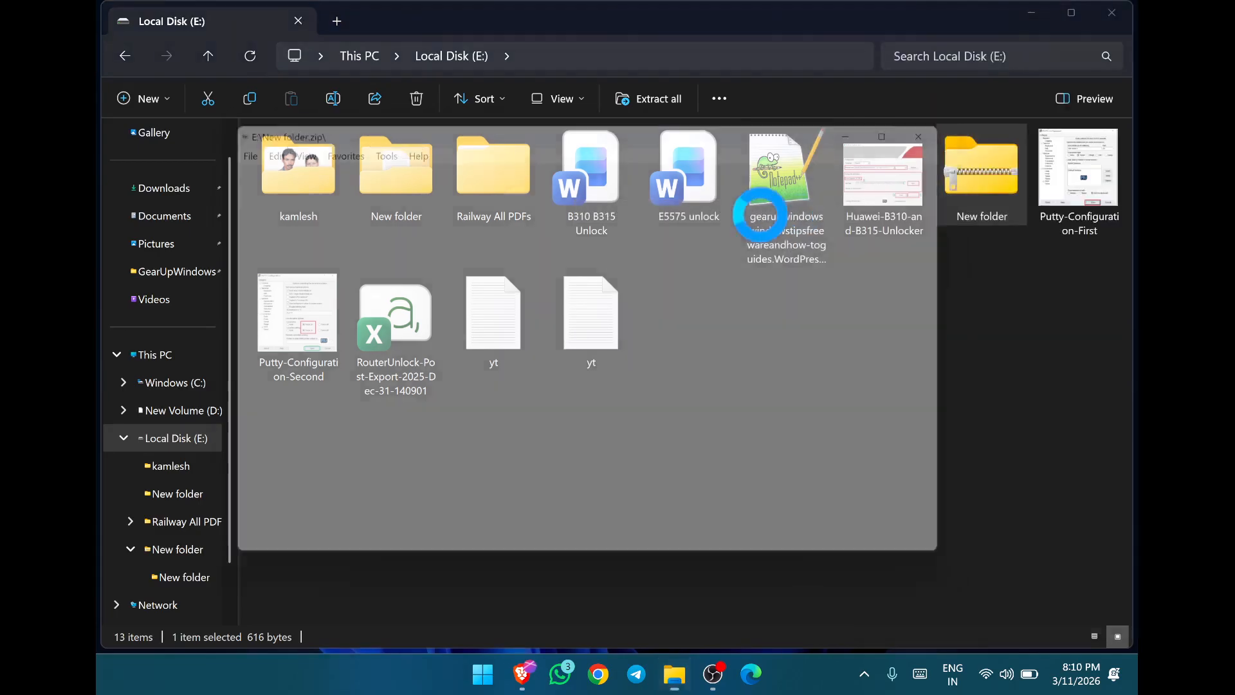
{"action": "double_click", "coordinate": [257, 221]}
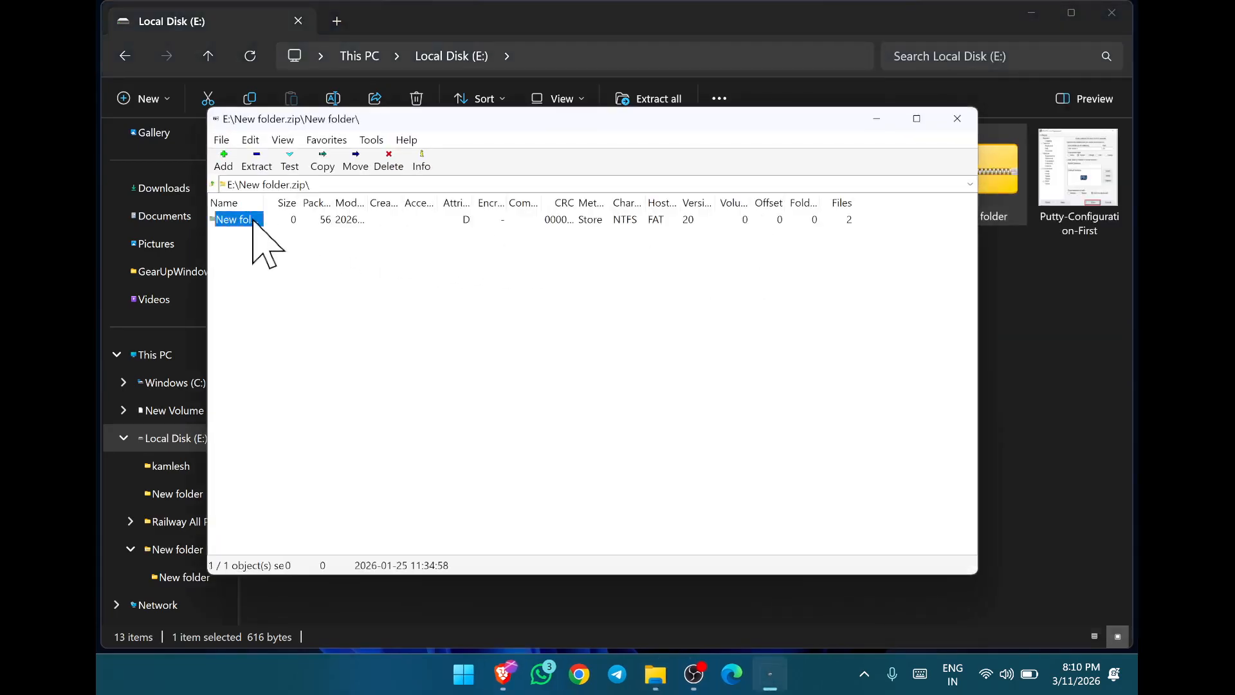
- Open New Text Document.txt from the archive by entering the archive password, and close the document and 7-Zip windows
{"action": "double_click", "coordinate": [248, 236]}
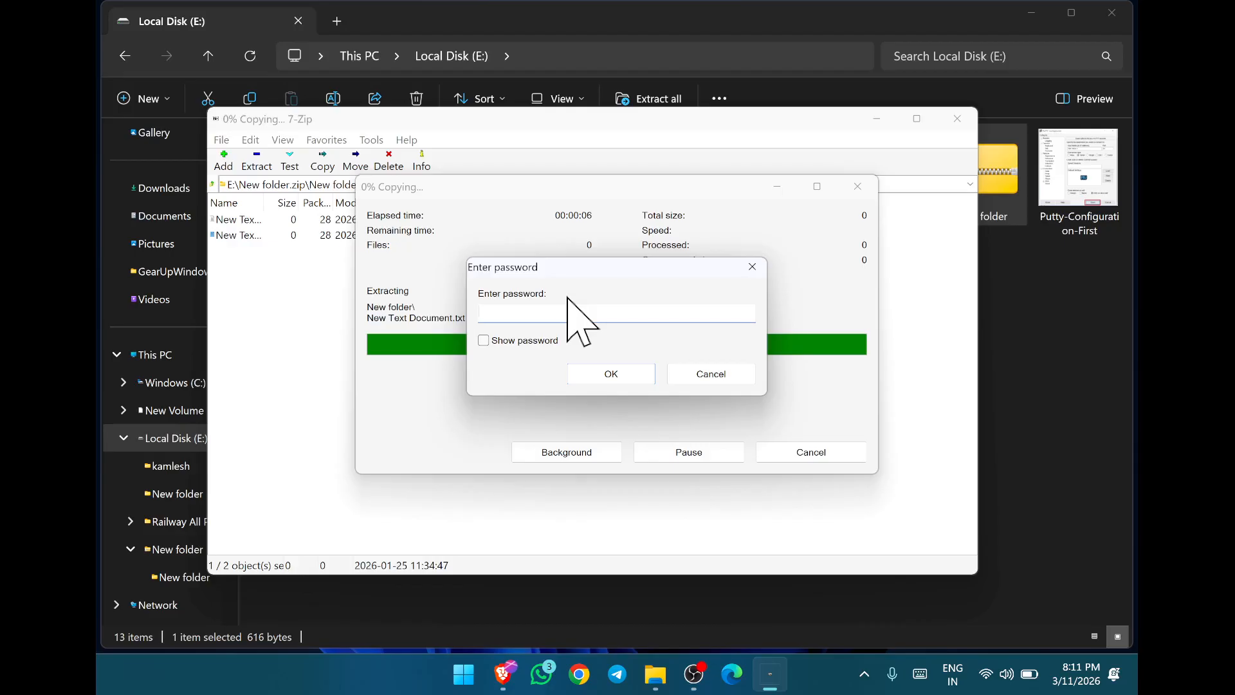
{"action": "type", "text": "1"}
{"action": "key", "text": "Return"}
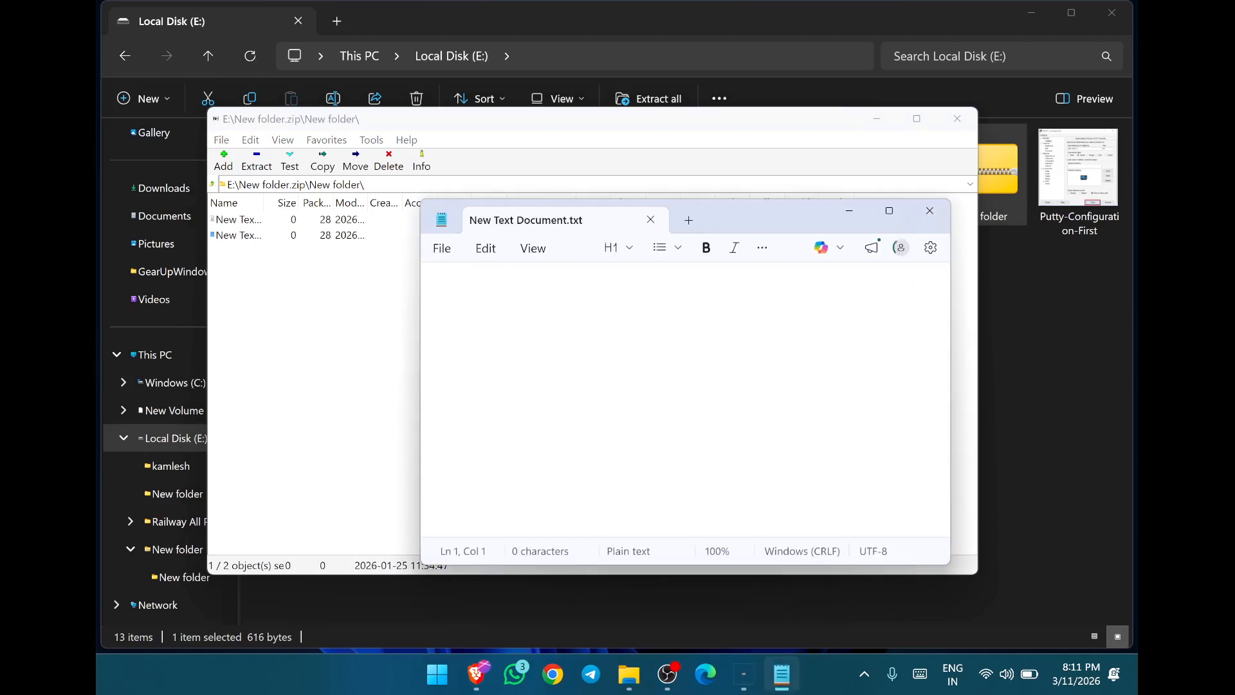
{"action": "left_click", "coordinate": [931, 214]}
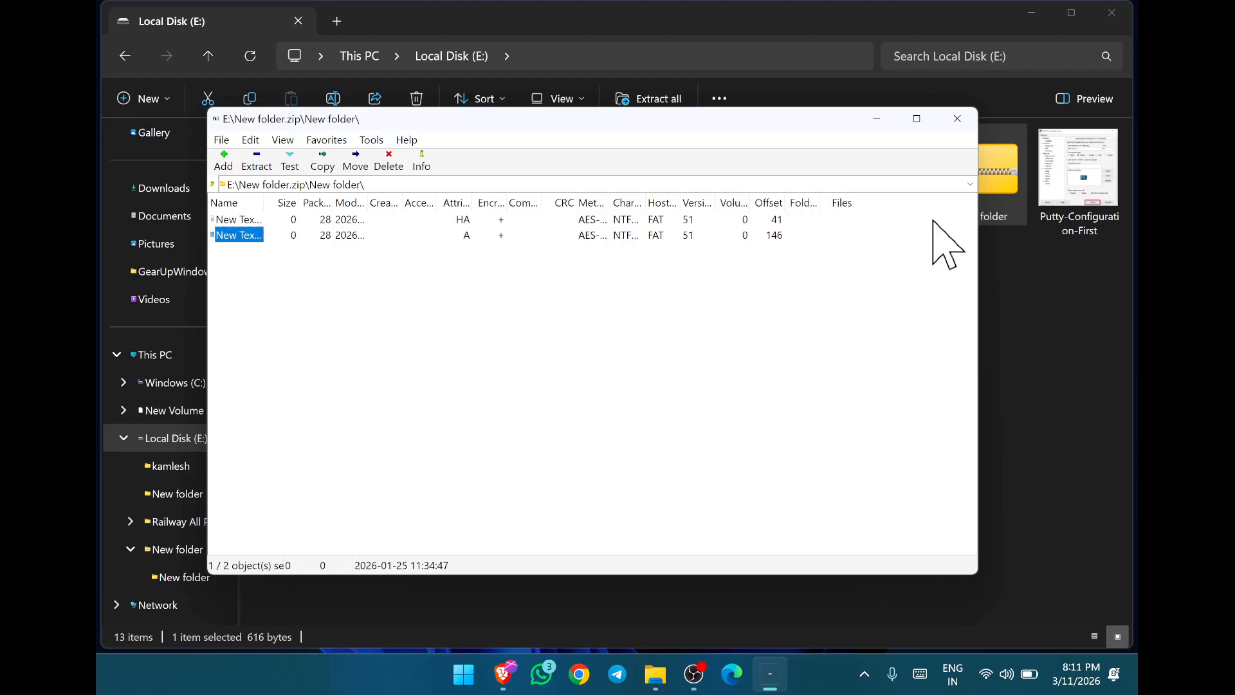
{"action": "left_click", "coordinate": [957, 118]}
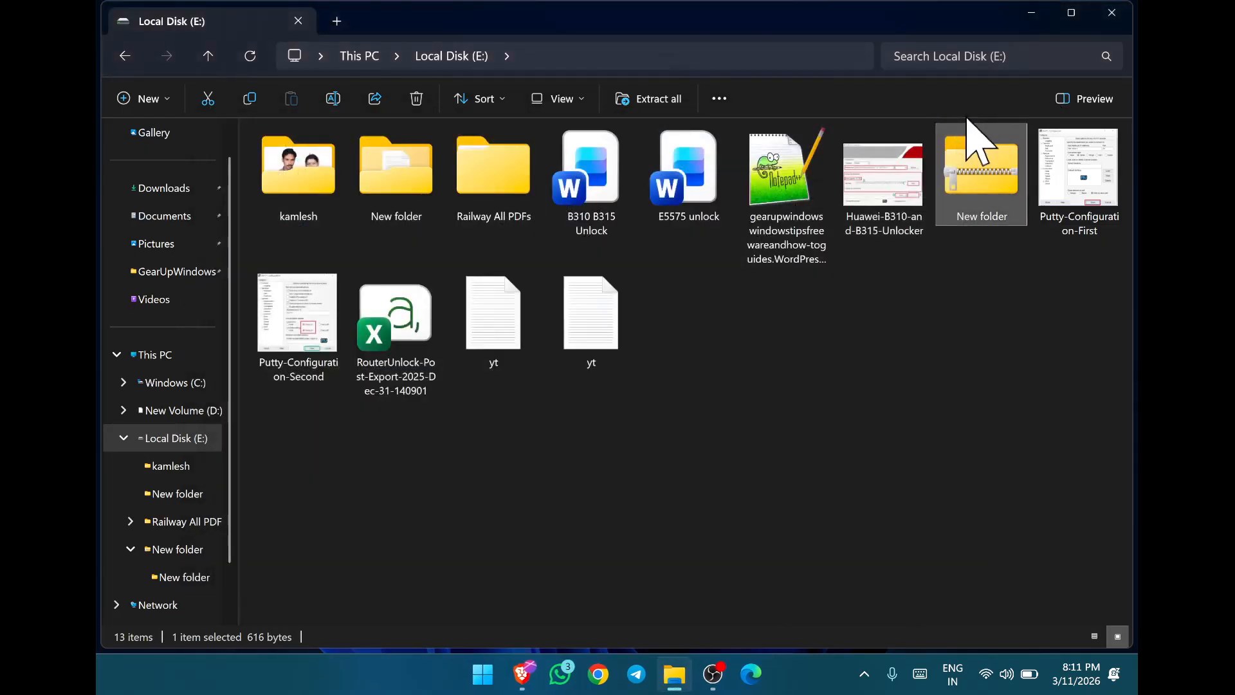
{"action": "right_click", "coordinate": [405, 683]}
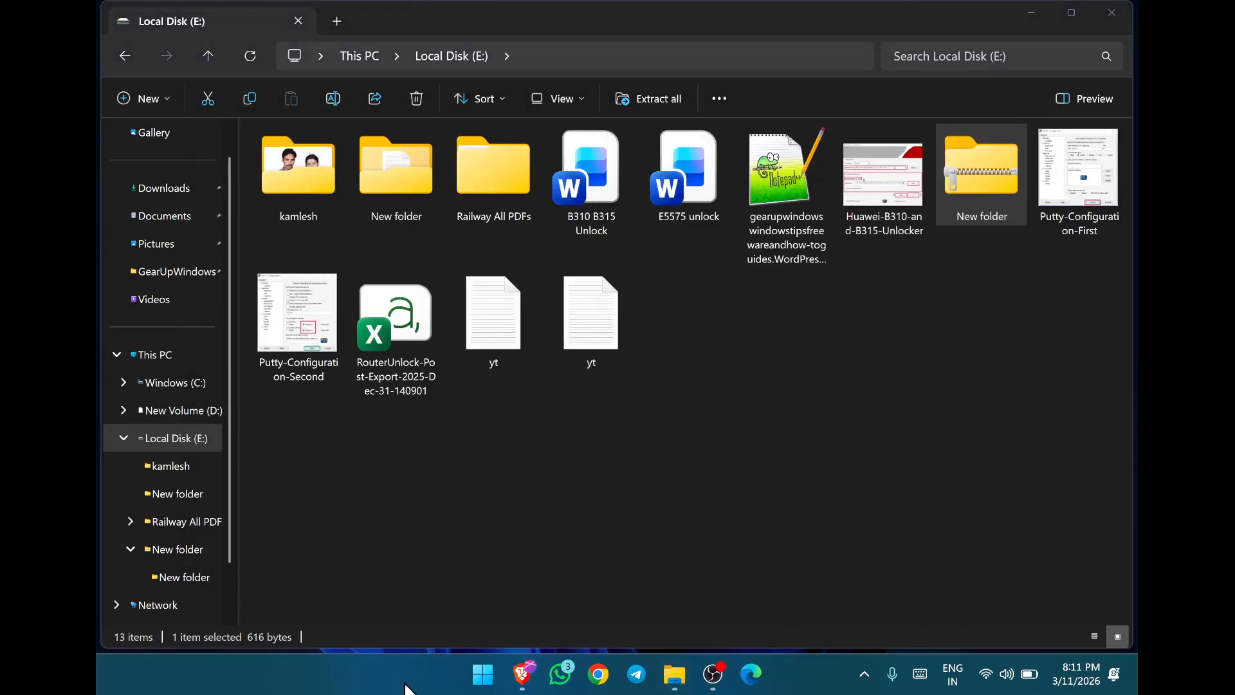